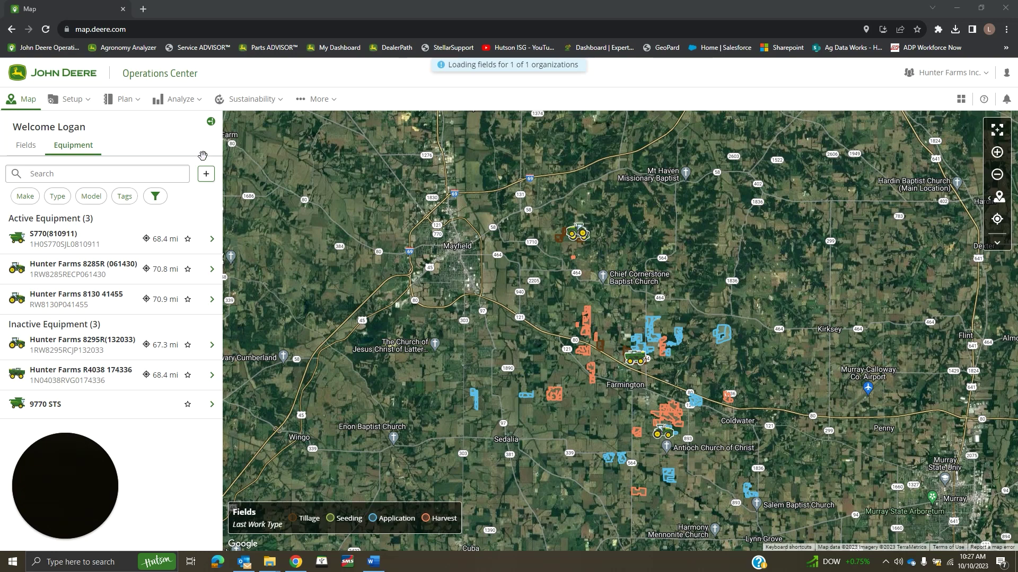
Open the Analyze menu in the top navigation to list its tools, including Work Analyzer.
click(179, 99)
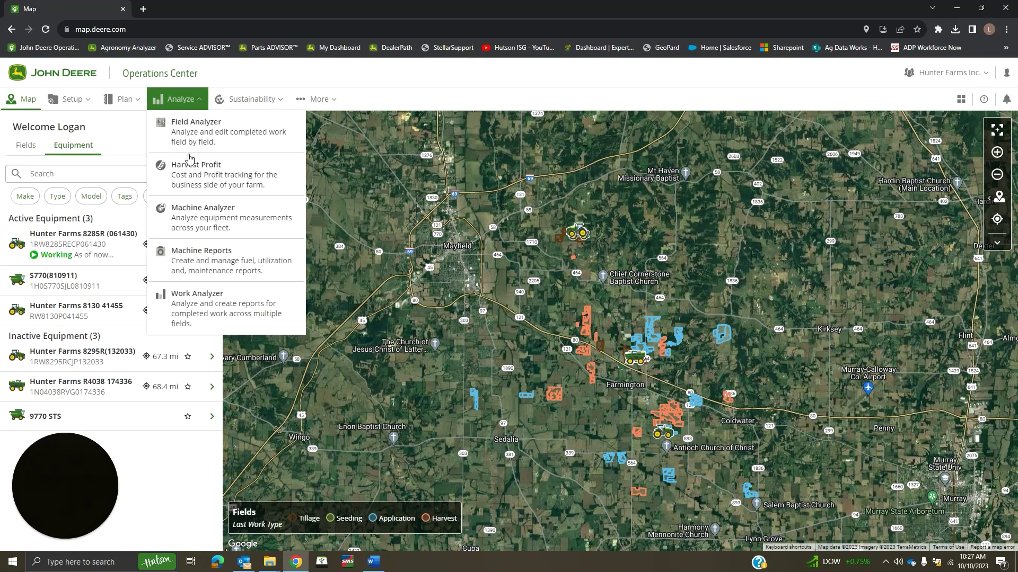
Open Work Analyzer with Seeding as the work type, leave the filters unchanged, and show Share/Export.
click(208, 316)
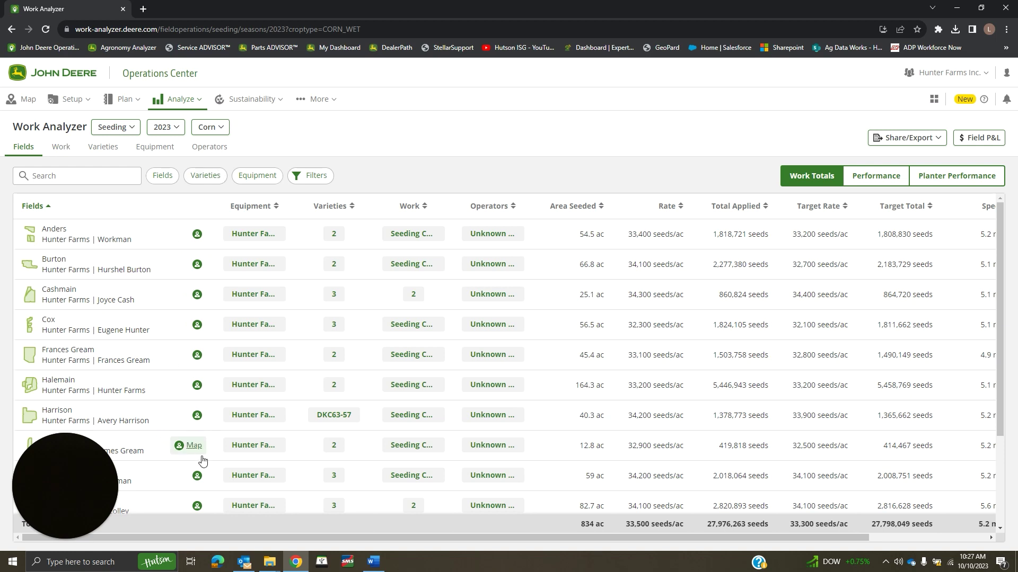
scroll(179, 274, down, 2)
scroll(159, 352, up, 2)
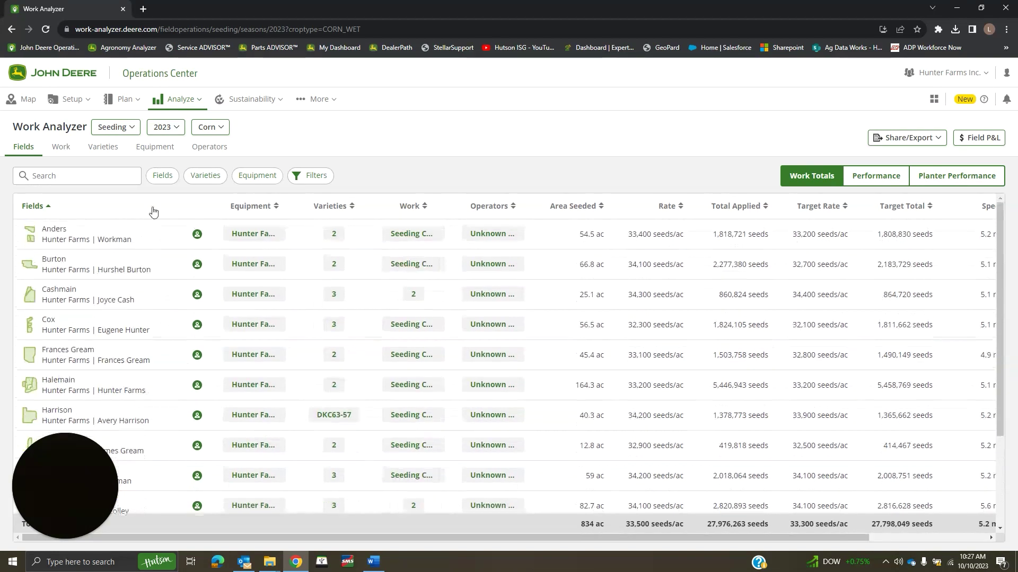
click(121, 131)
click(204, 223)
click(316, 178)
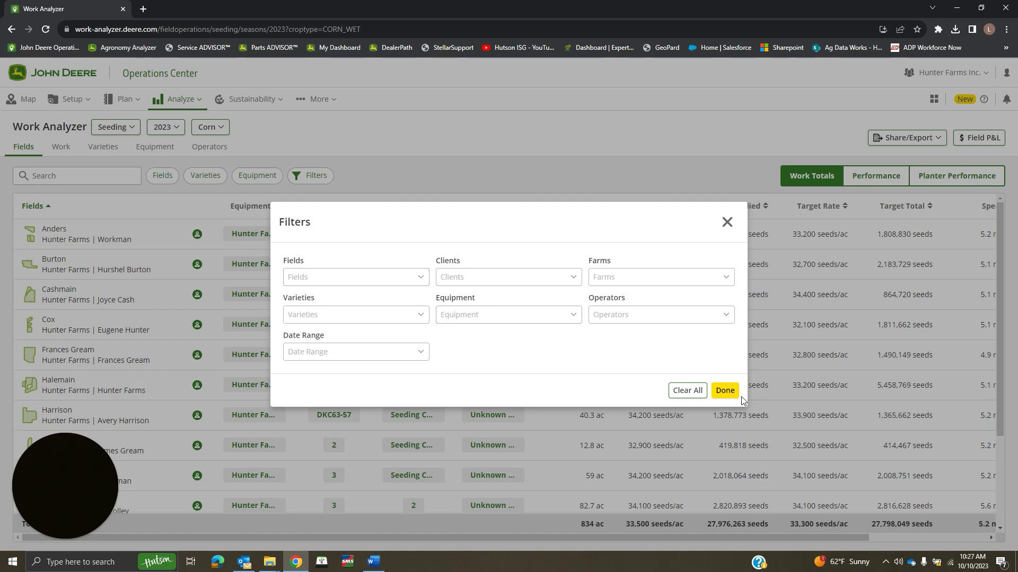
click(725, 391)
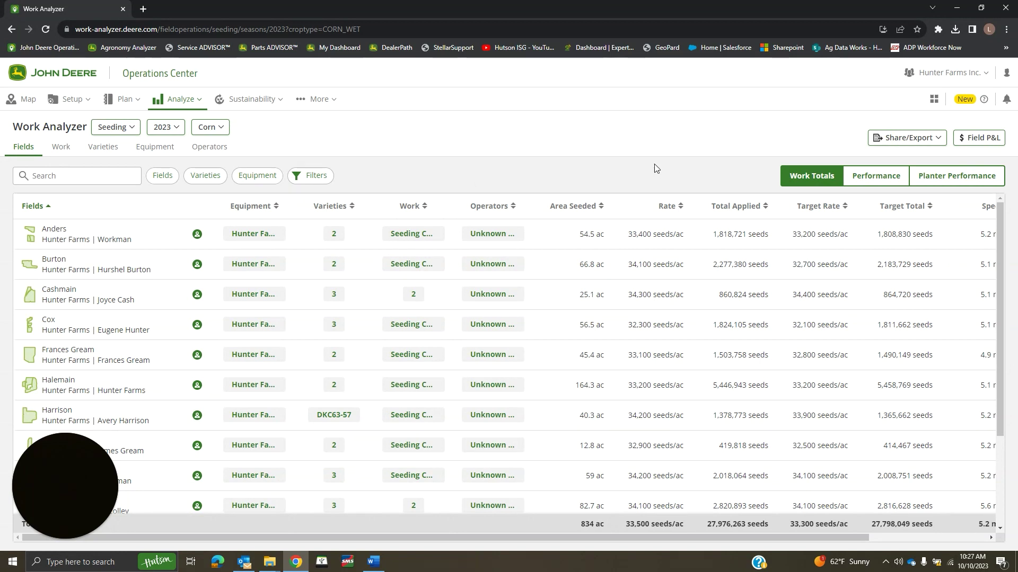
click(898, 141)
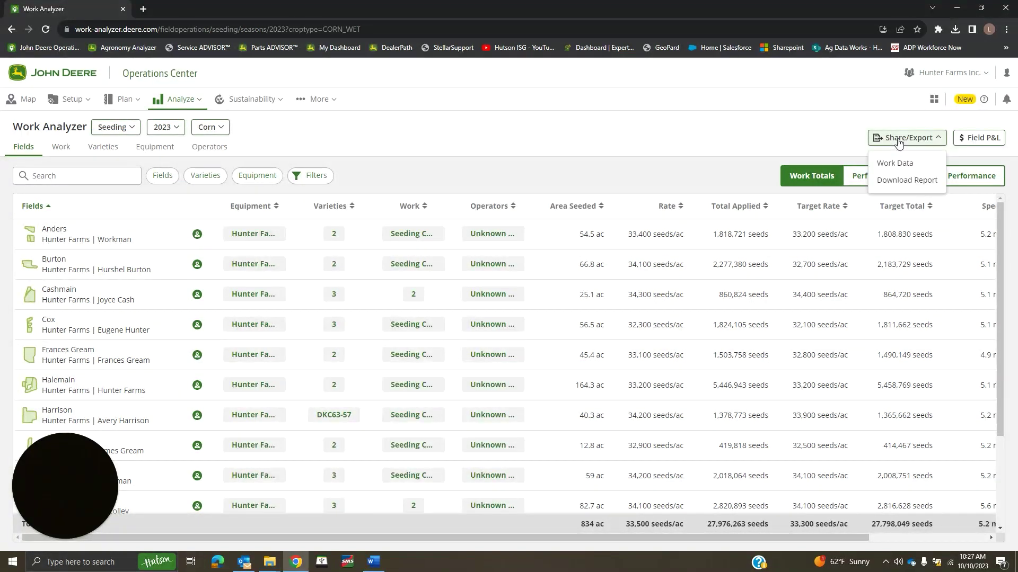
Start a downloadable PDF field report exporting the Applied Rate map layer.
click(897, 186)
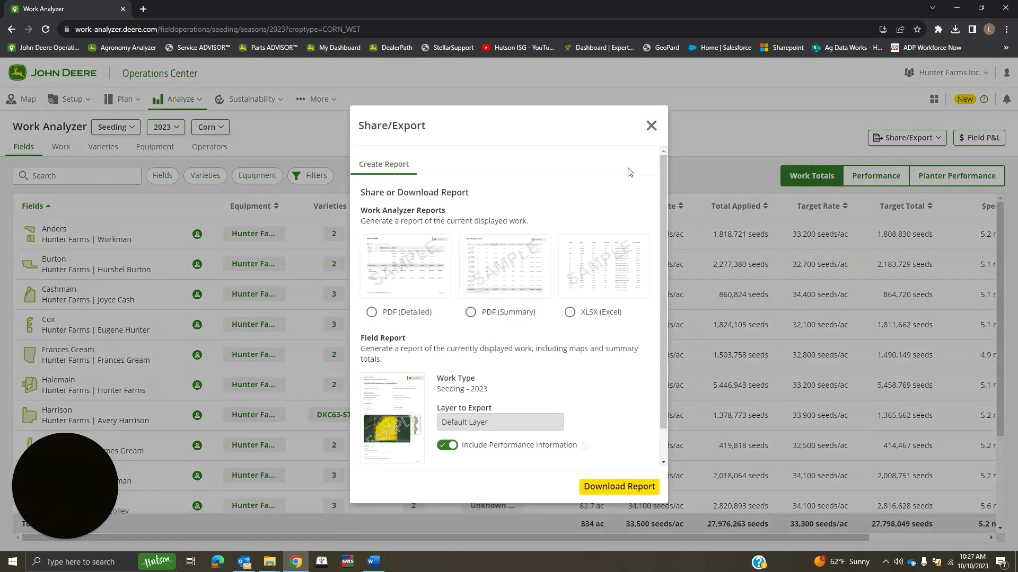
scroll(413, 357, down, 2)
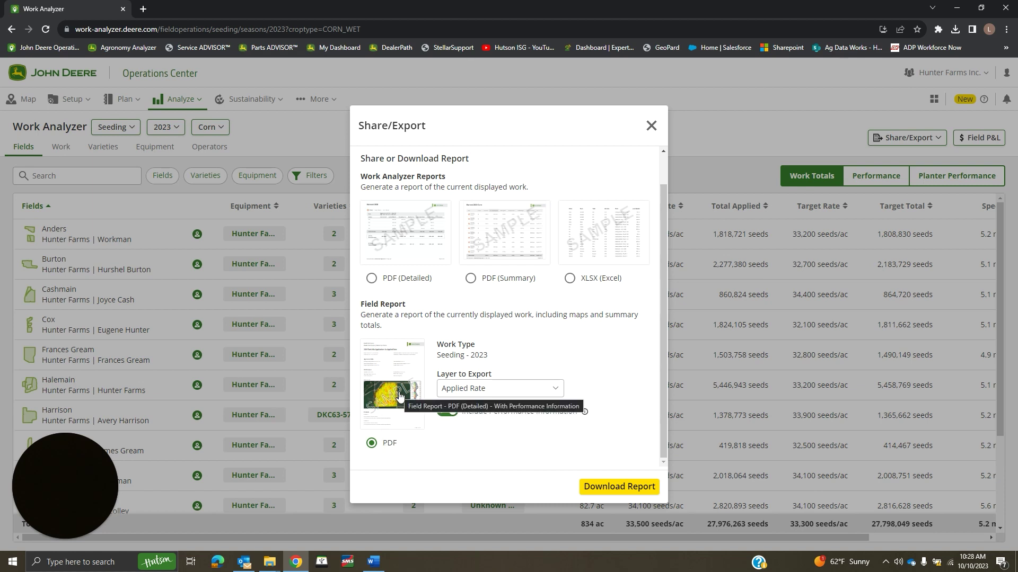
click(495, 394)
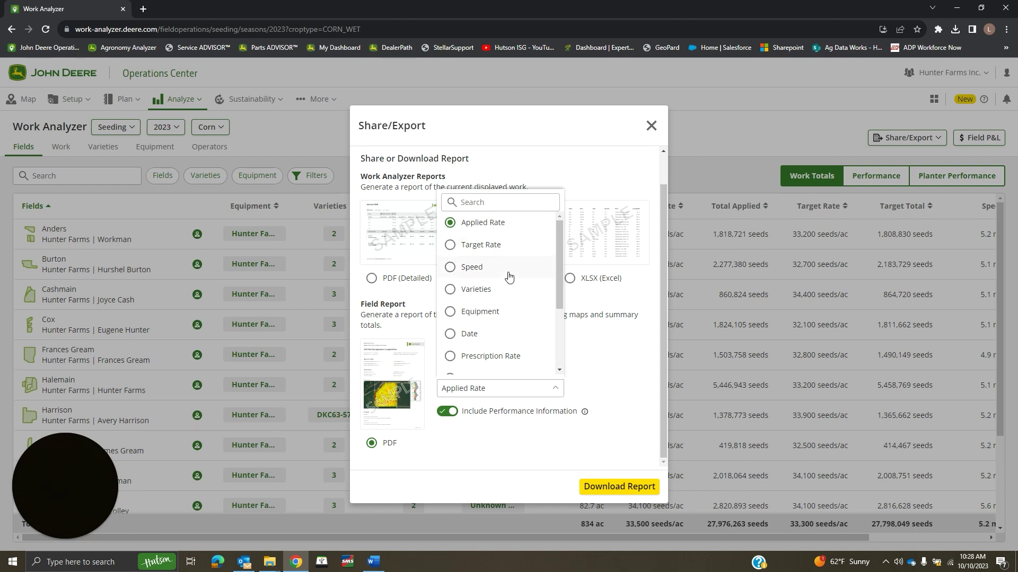
scroll(509, 278, down, 1)
scroll(510, 279, down, 2)
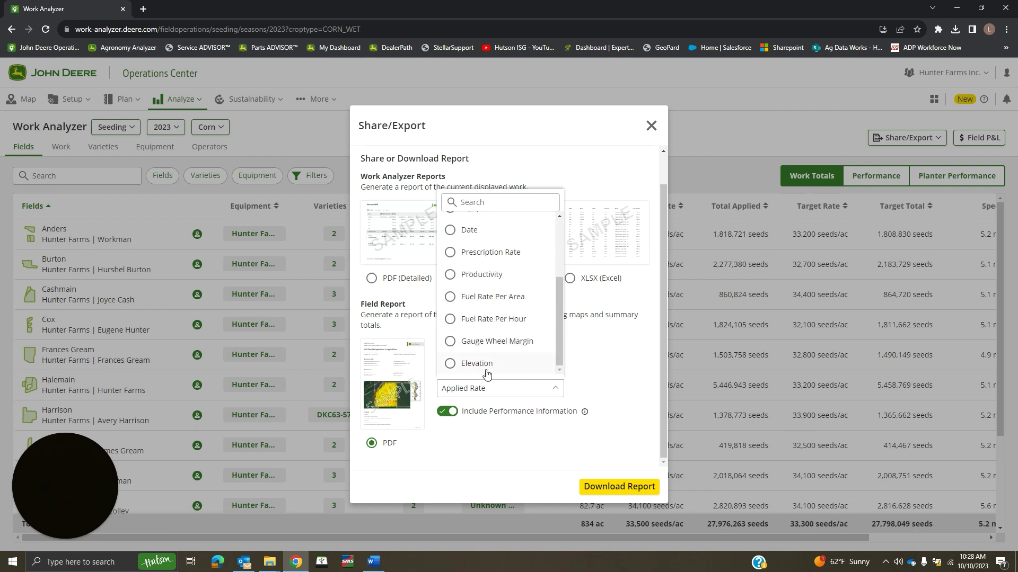
scroll(489, 238, up, 3)
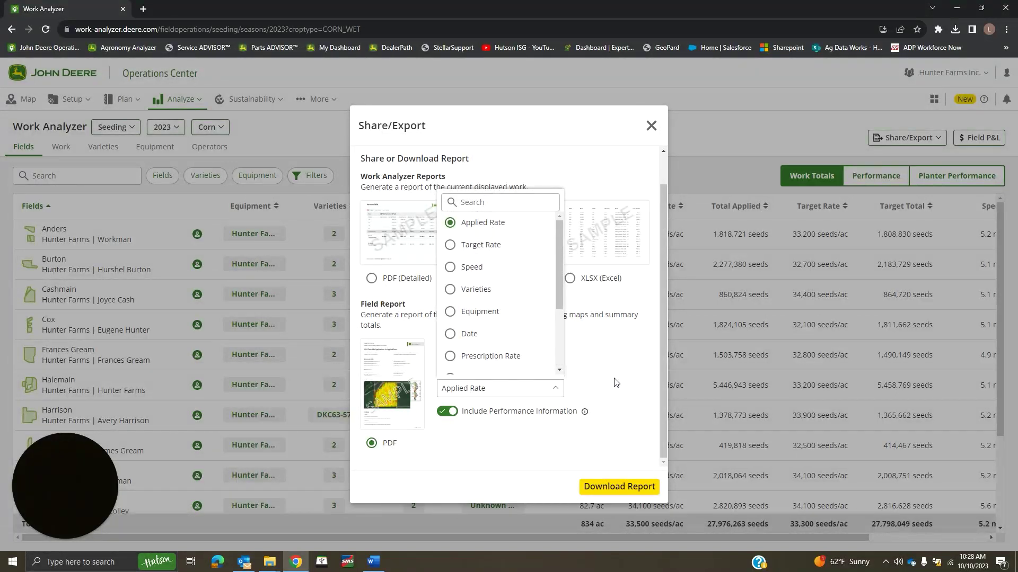
click(612, 383)
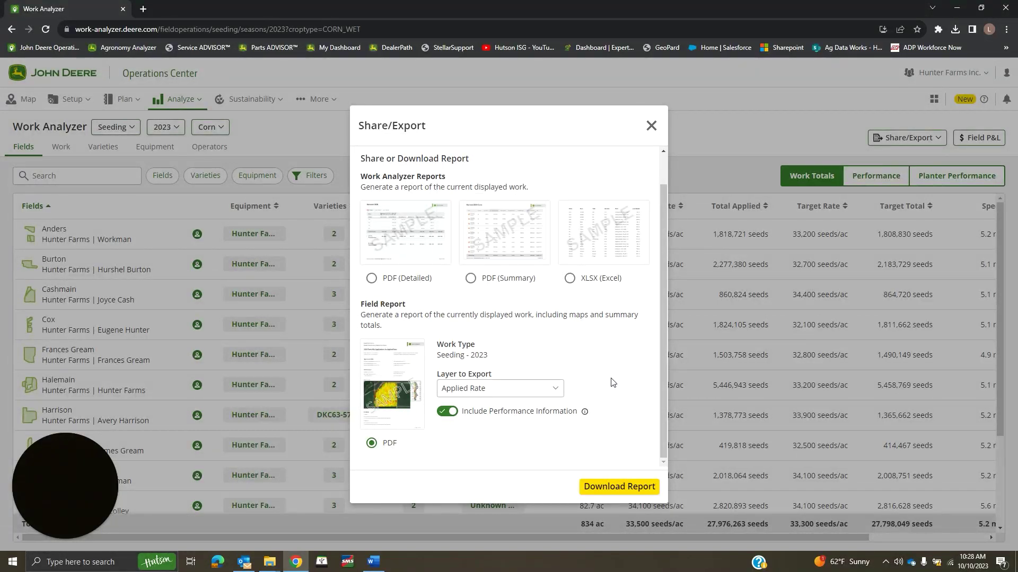
Generate the Field Report Seeding 2023 PDF and go to the Files list.
click(605, 488)
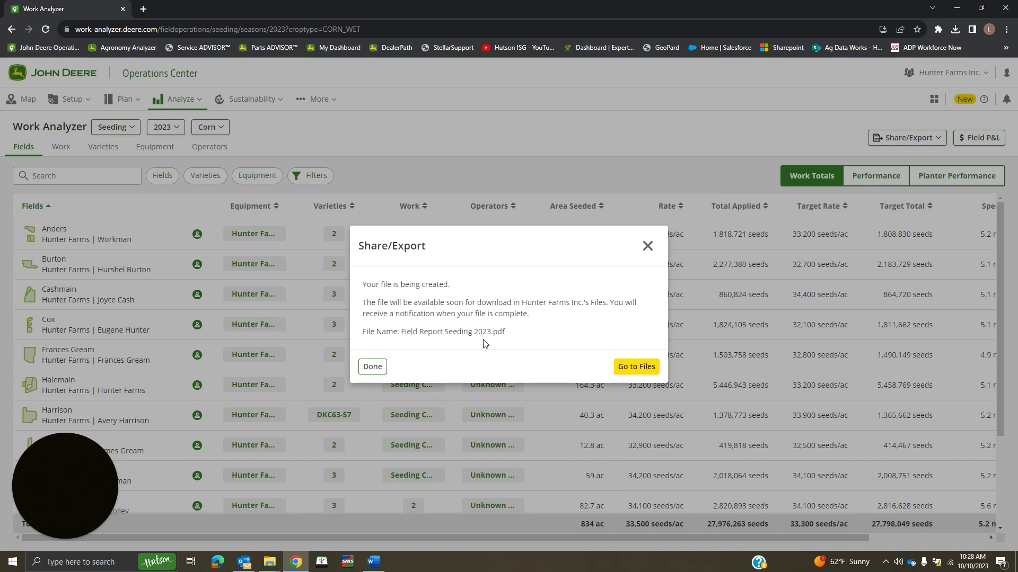
click(626, 368)
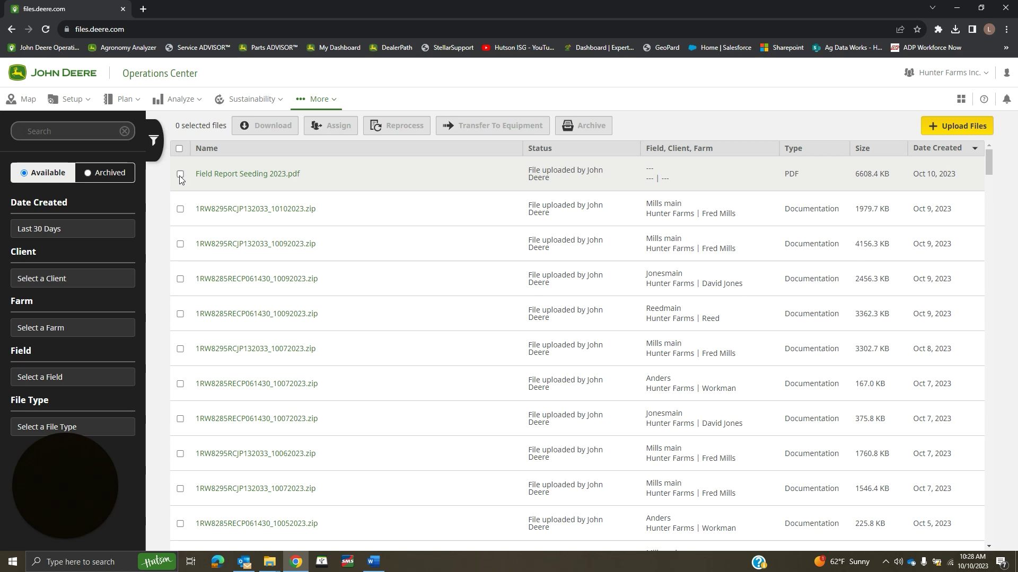
Download Field Report Seeding 2023.pdf and check its progress in Chrome's downloads panel.
click(179, 174)
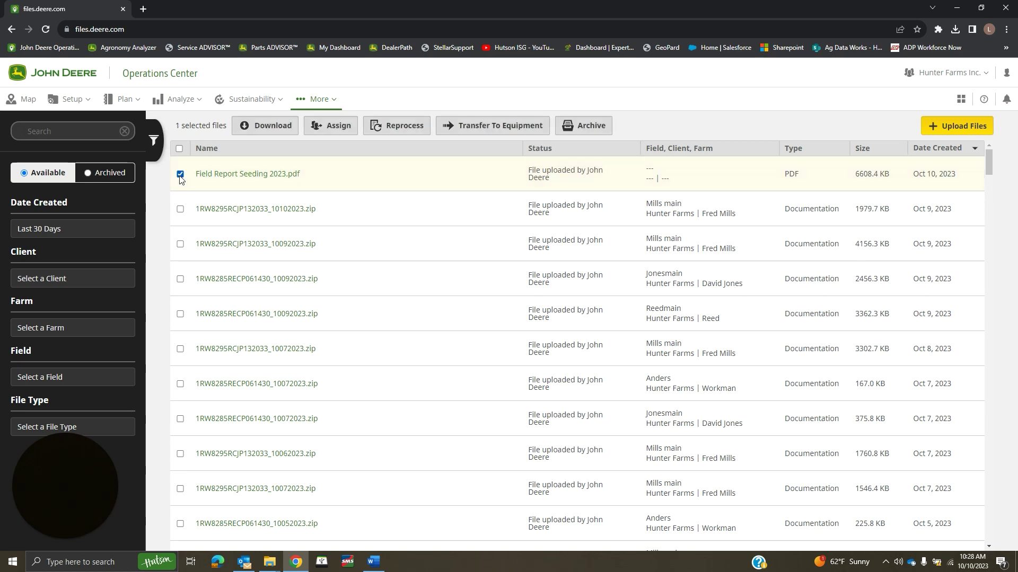
click(264, 125)
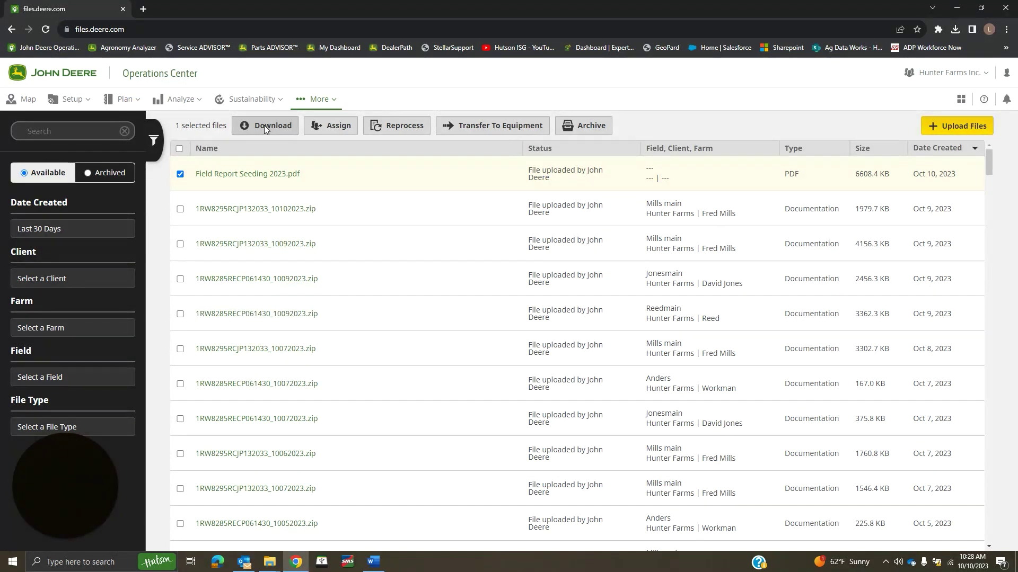
click(955, 29)
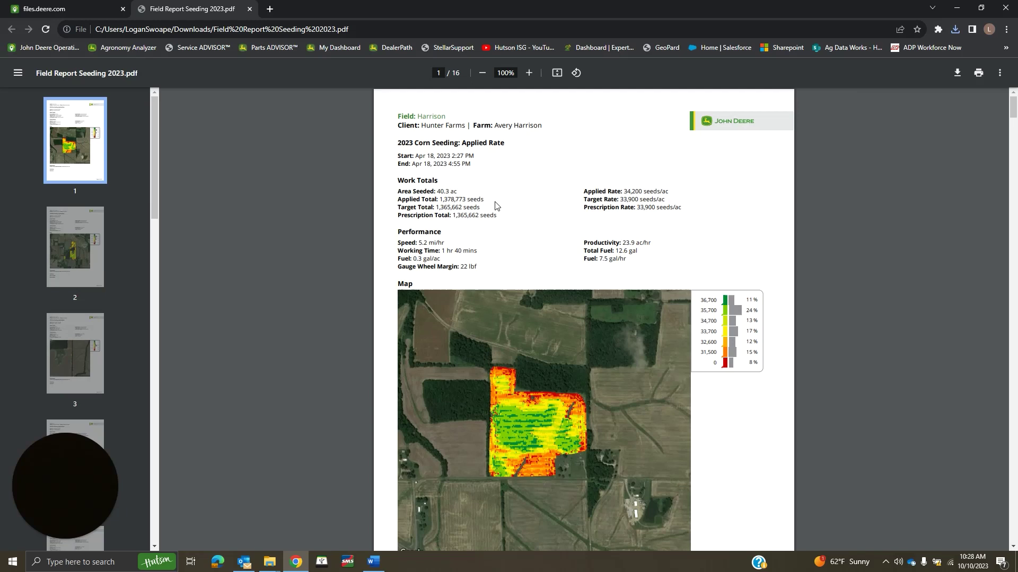
scroll(509, 254, down, 1)
scroll(509, 253, down, 2)
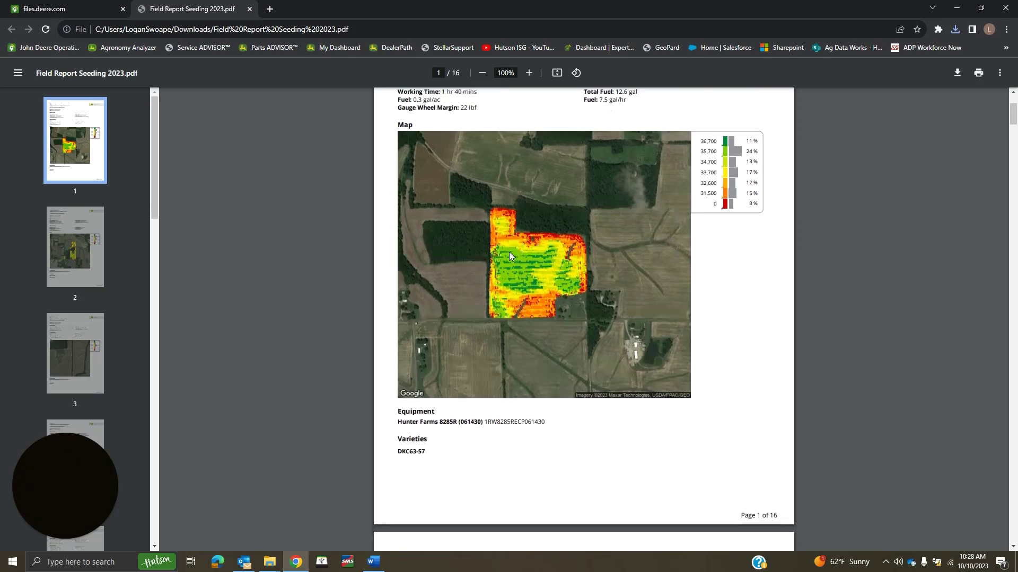
scroll(509, 253, down, 3)
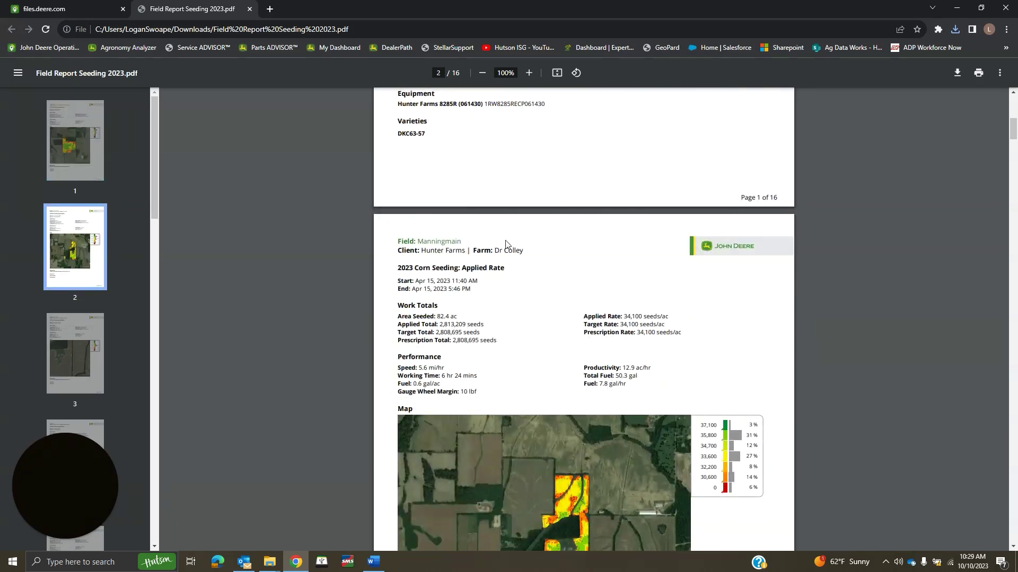
scroll(505, 239, up, 2)
scroll(507, 244, up, 3)
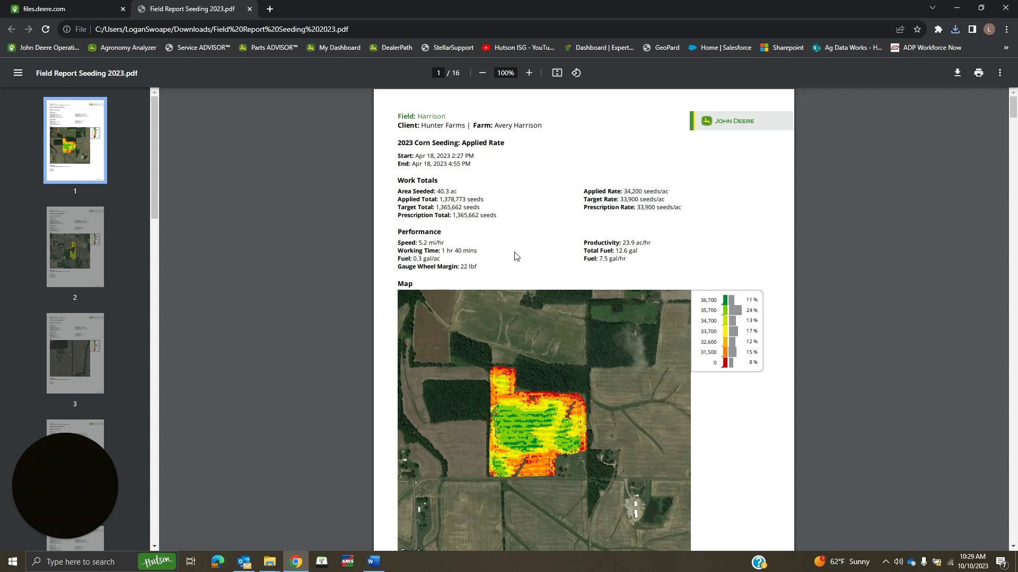